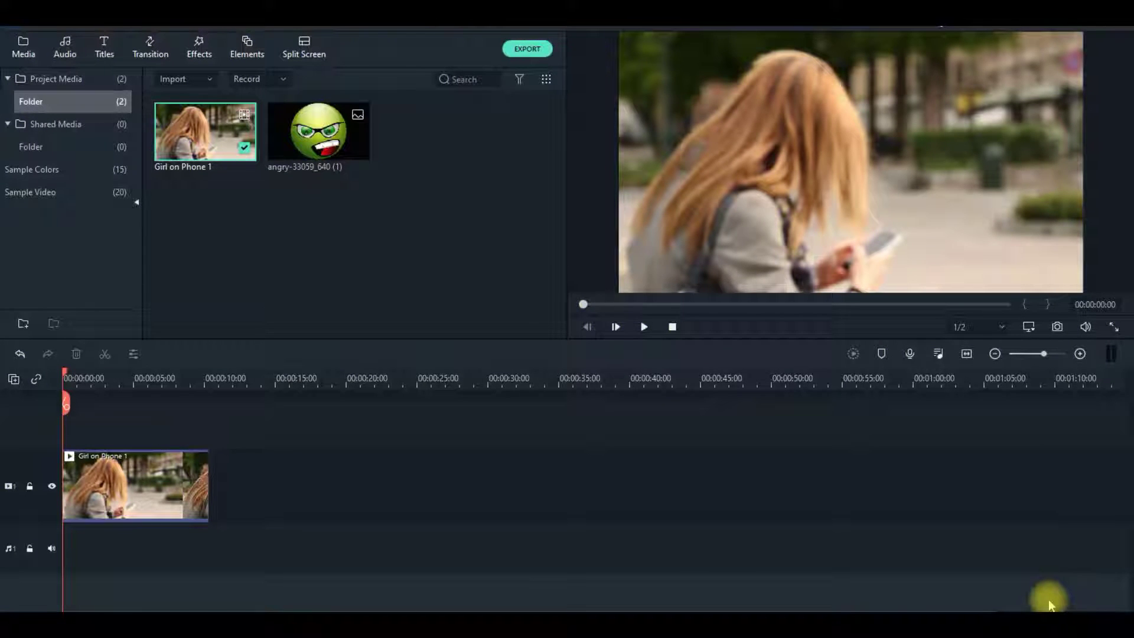
Place the angry emoji image on the track above the video at 00:00:04:06 and shorten it to about three seconds.
{"action": "left_click", "coordinate": [644, 327]}
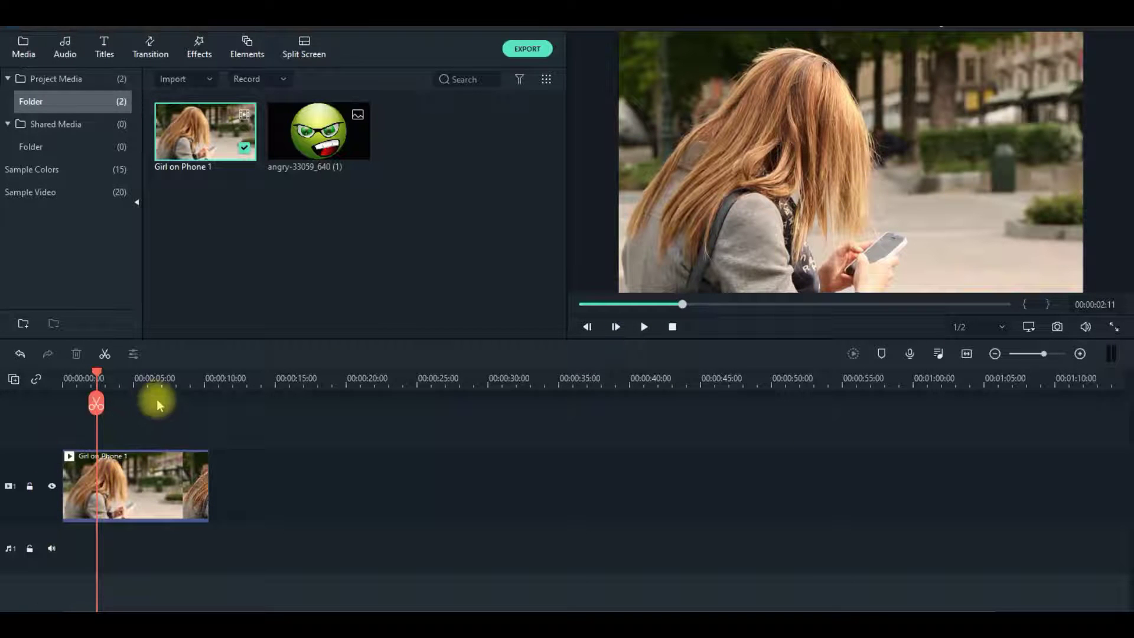
{"action": "left_click_drag", "start_coordinate": [97, 377], "coordinate": [122, 378]}
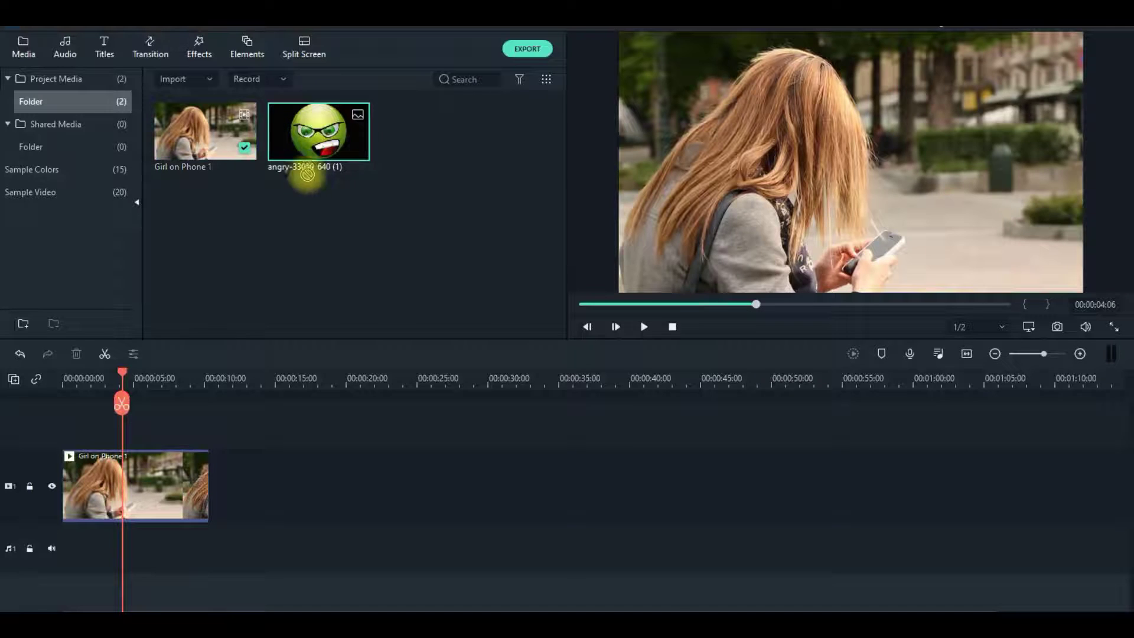
{"action": "left_click_drag", "start_coordinate": [322, 136], "coordinate": [127, 446]}
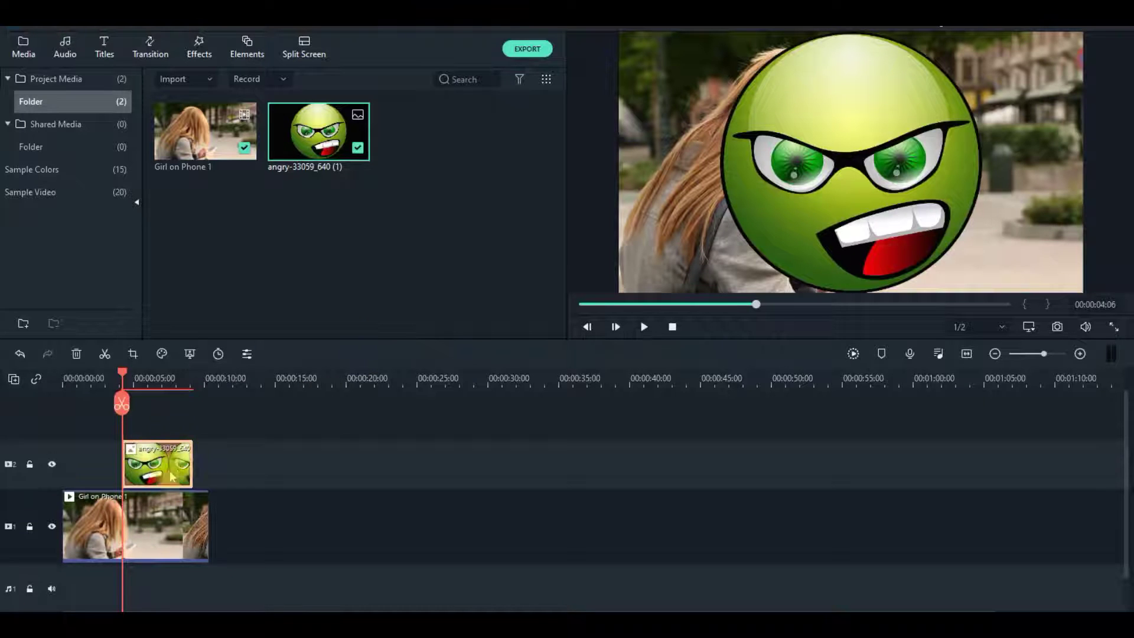
{"action": "left_click_drag", "start_coordinate": [192, 464], "coordinate": [166, 464]}
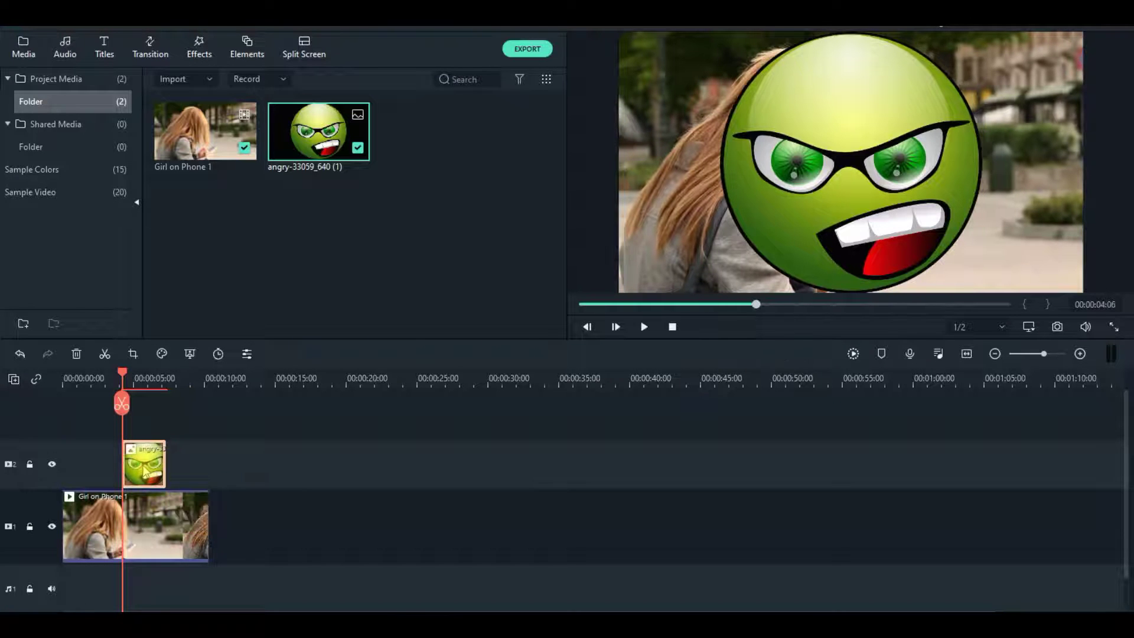
Shrink the emoji, tilt it slightly clockwise, and position it in front of the girl's face just above the phone.
{"action": "double_click", "coordinate": [146, 467]}
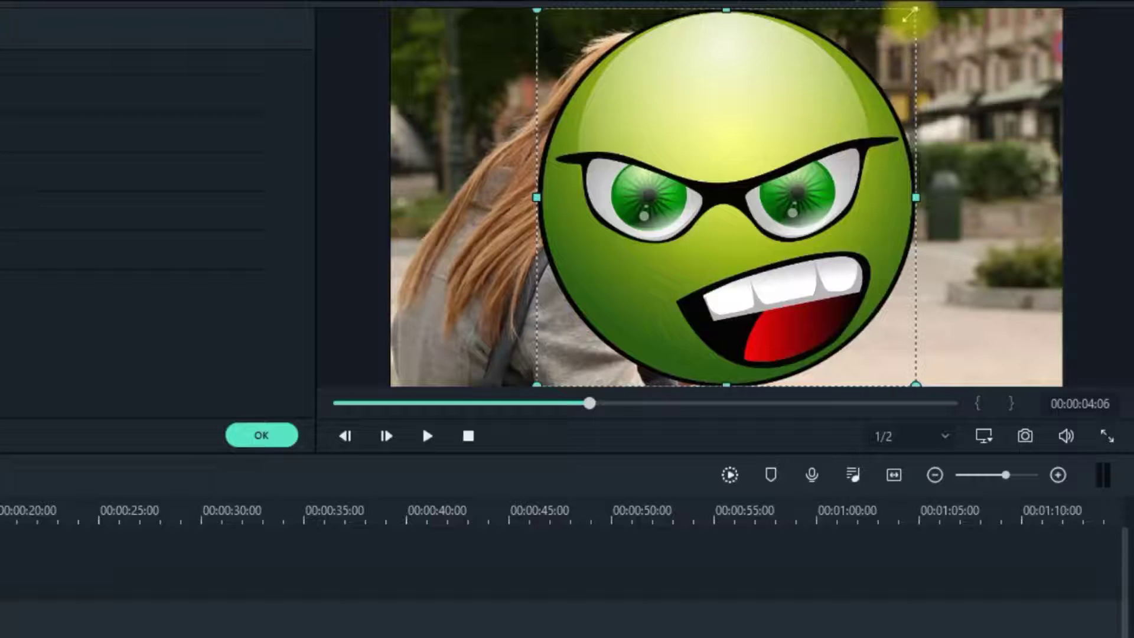
{"action": "left_click_drag", "start_coordinate": [981, 33], "coordinate": [914, 112]}
{"action": "left_click_drag", "start_coordinate": [819, 124], "coordinate": [688, 248]}
{"action": "left_click_drag", "start_coordinate": [632, 303], "coordinate": [831, 204]}
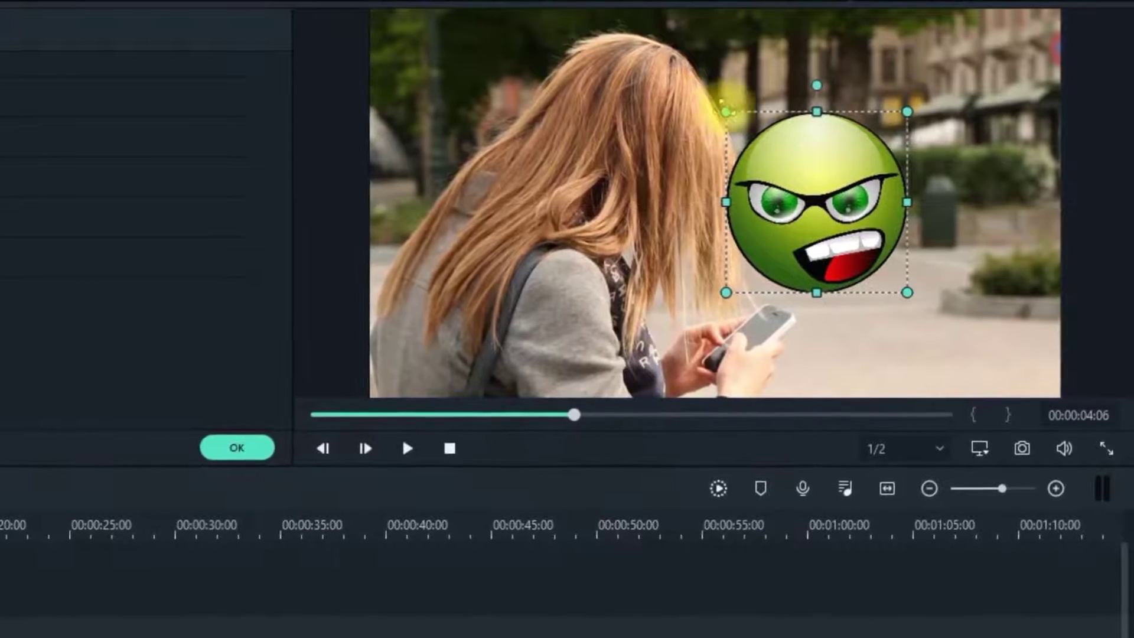
{"action": "left_click_drag", "start_coordinate": [724, 112], "coordinate": [759, 152]}
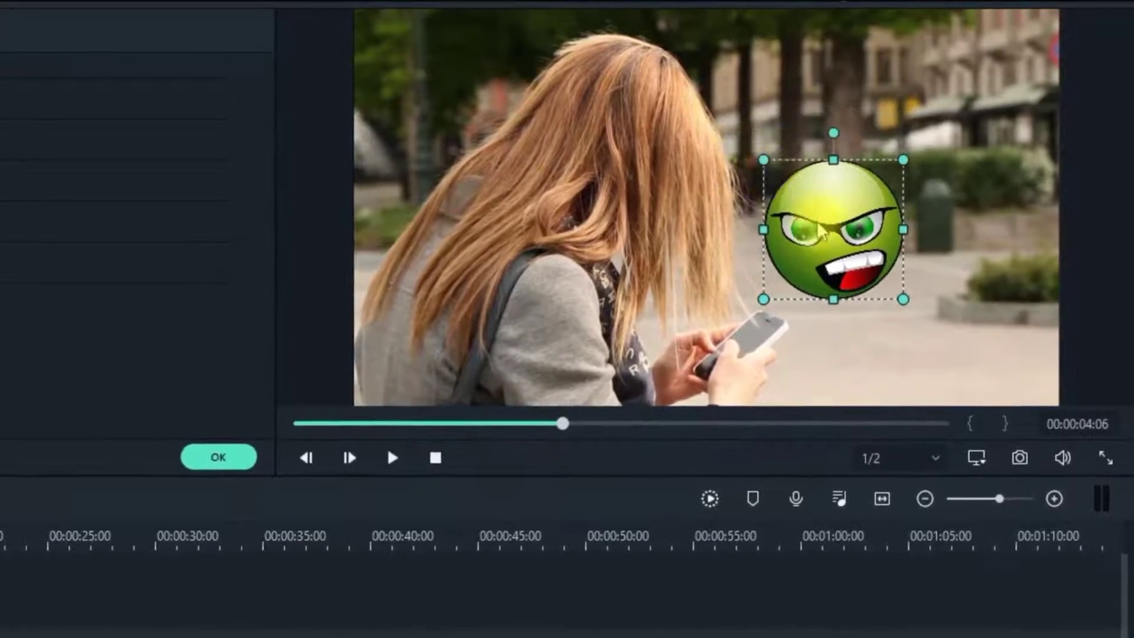
{"action": "left_click_drag", "start_coordinate": [812, 224], "coordinate": [788, 226]}
{"action": "mouse_move", "coordinate": [805, 135]}
{"action": "left_mouse_down"}
{"action": "mouse_move", "coordinate": [862, 166]}
{"action": "mouse_move", "coordinate": [871, 190]}
{"action": "mouse_move", "coordinate": [818, 77]}
{"action": "mouse_move", "coordinate": [691, 65]}
{"action": "mouse_move", "coordinate": [796, 88]}
{"action": "mouse_move", "coordinate": [823, 140]}
{"action": "left_mouse_up"}
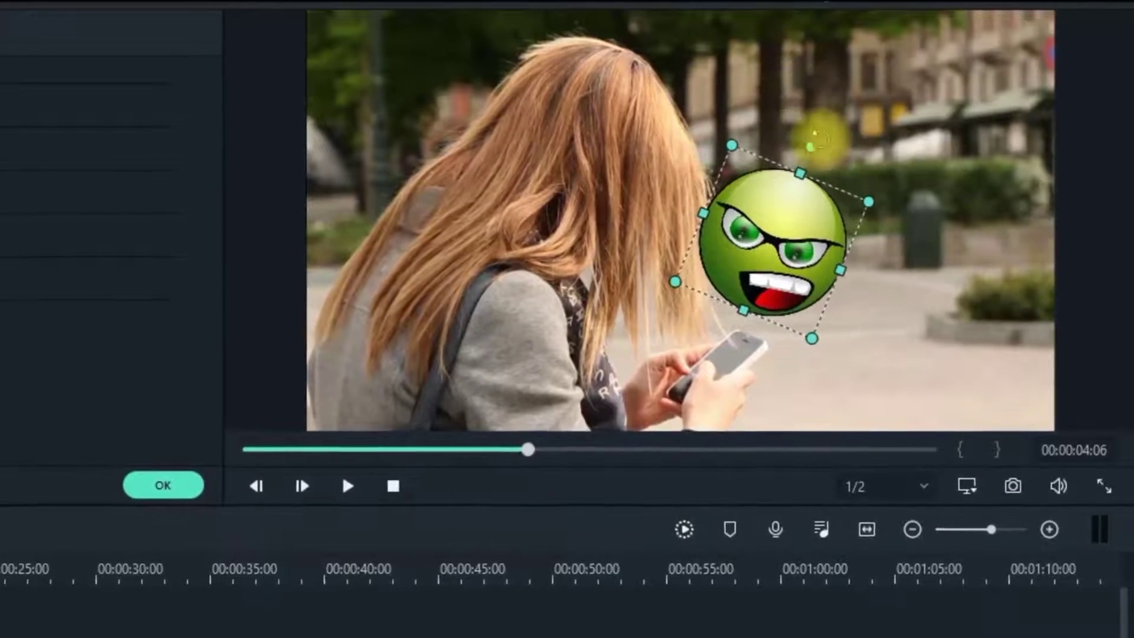
{"action": "left_click_drag", "start_coordinate": [771, 260], "coordinate": [771, 273]}
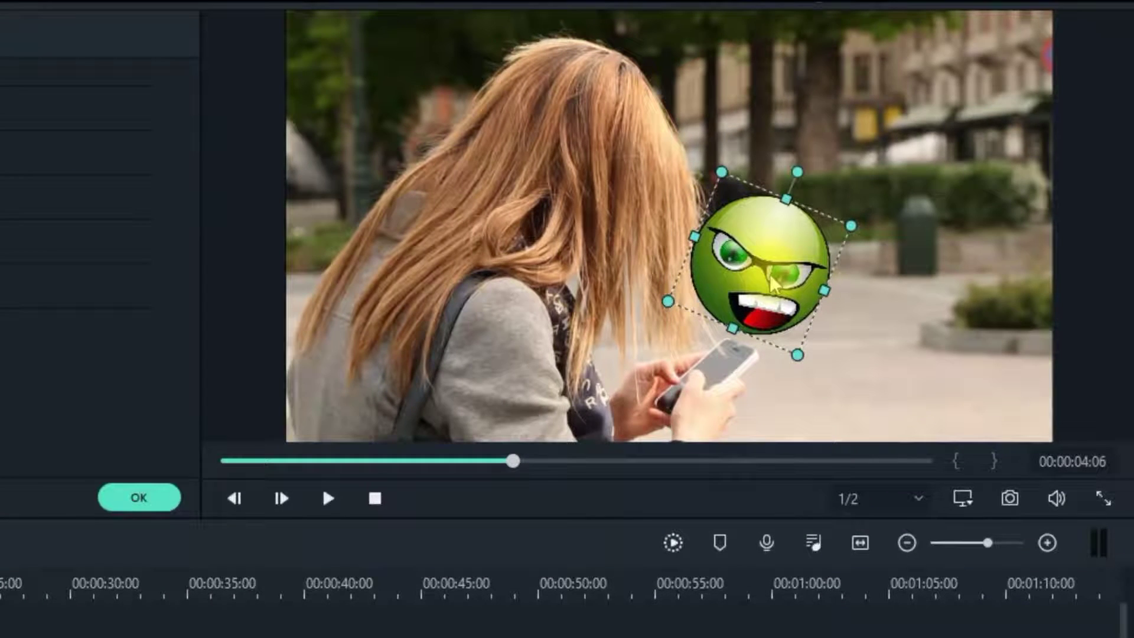
{"action": "left_click", "coordinate": [155, 509]}
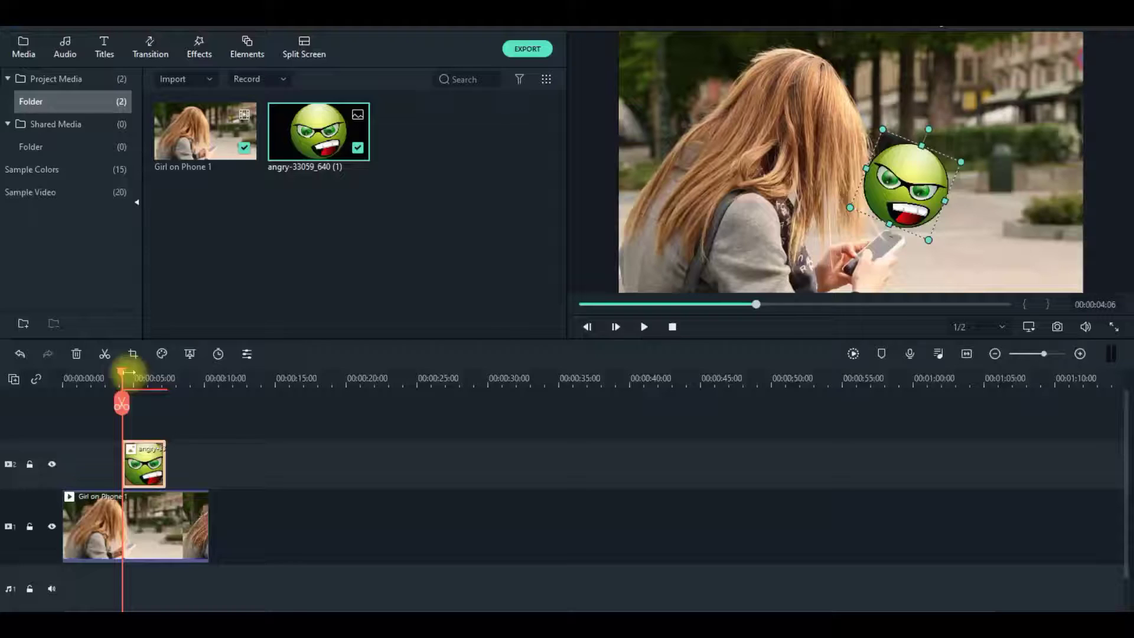
Play the video from 00:00:03:00 to check when the emoji overlay appears and disappears.
{"action": "left_click_drag", "start_coordinate": [121, 376], "coordinate": [107, 374]}
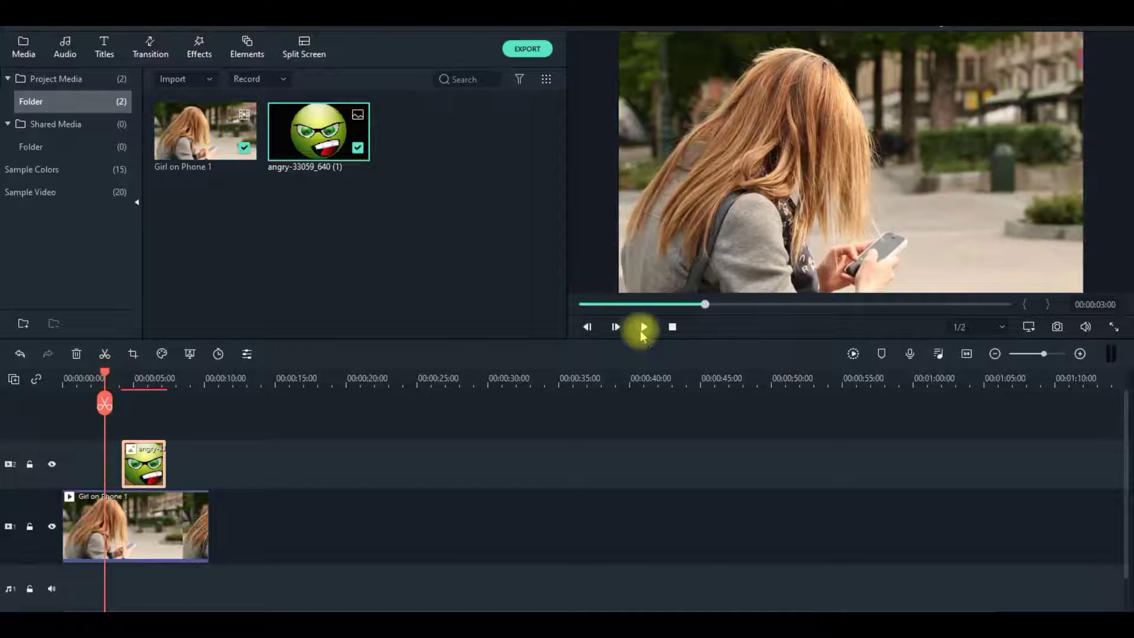
{"action": "left_click", "coordinate": [643, 328]}
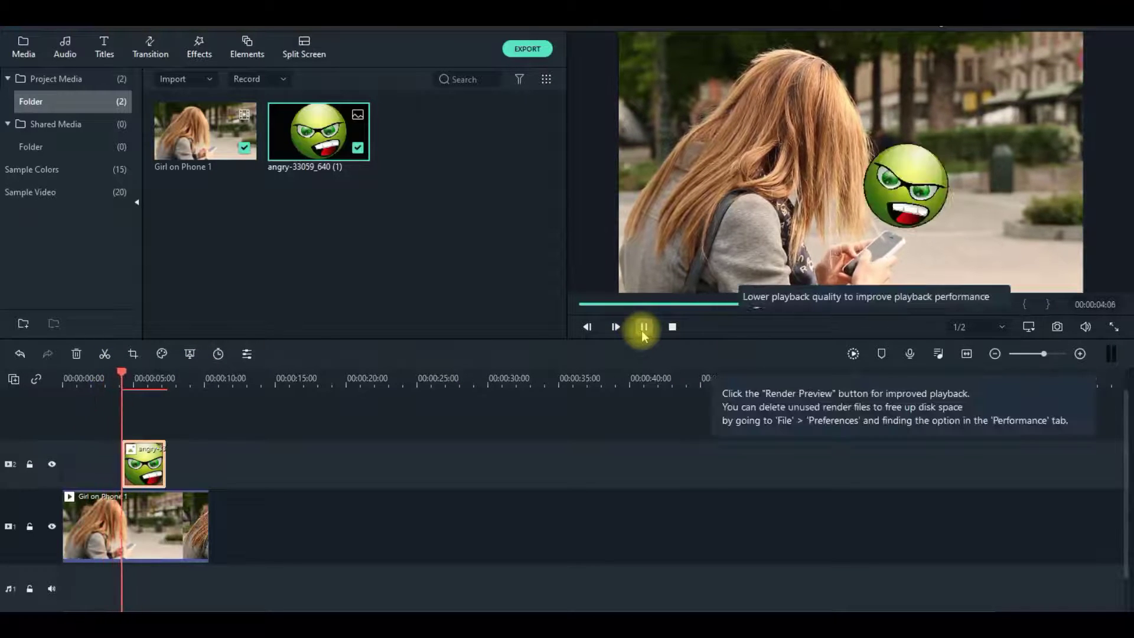
{"action": "left_click", "coordinate": [644, 329]}
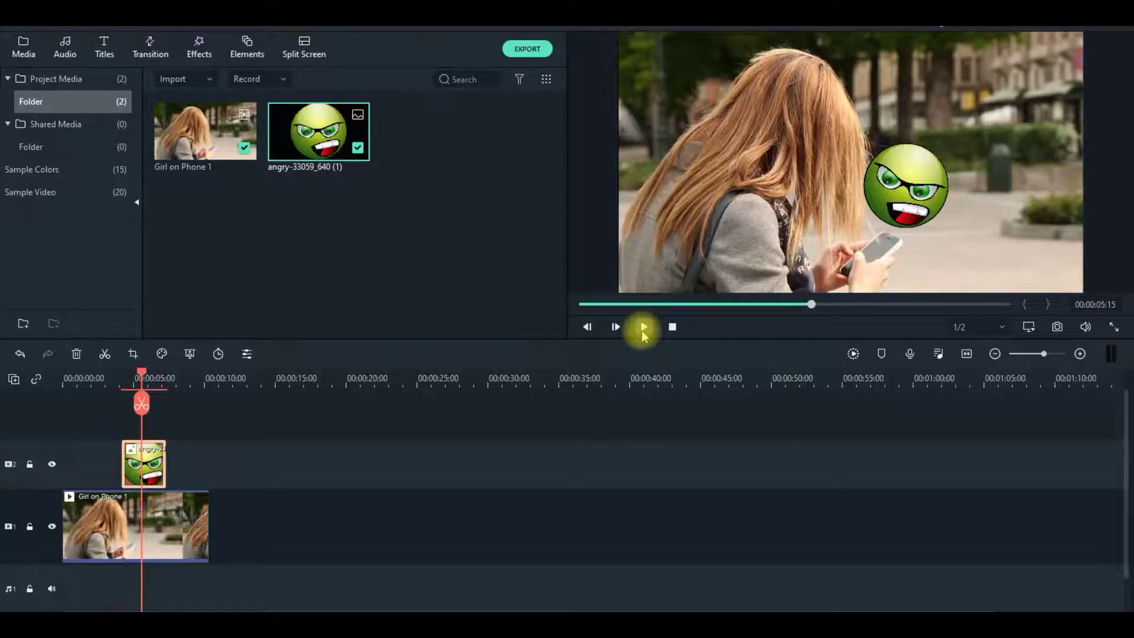
{"action": "left_click", "coordinate": [644, 329]}
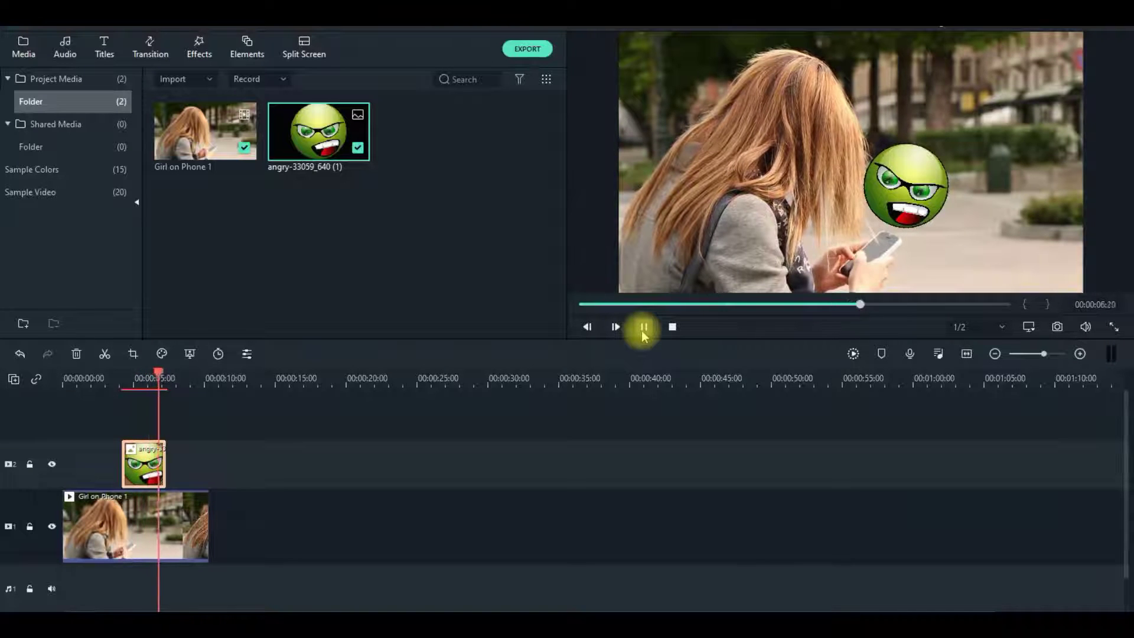
{"action": "left_click", "coordinate": [644, 329]}
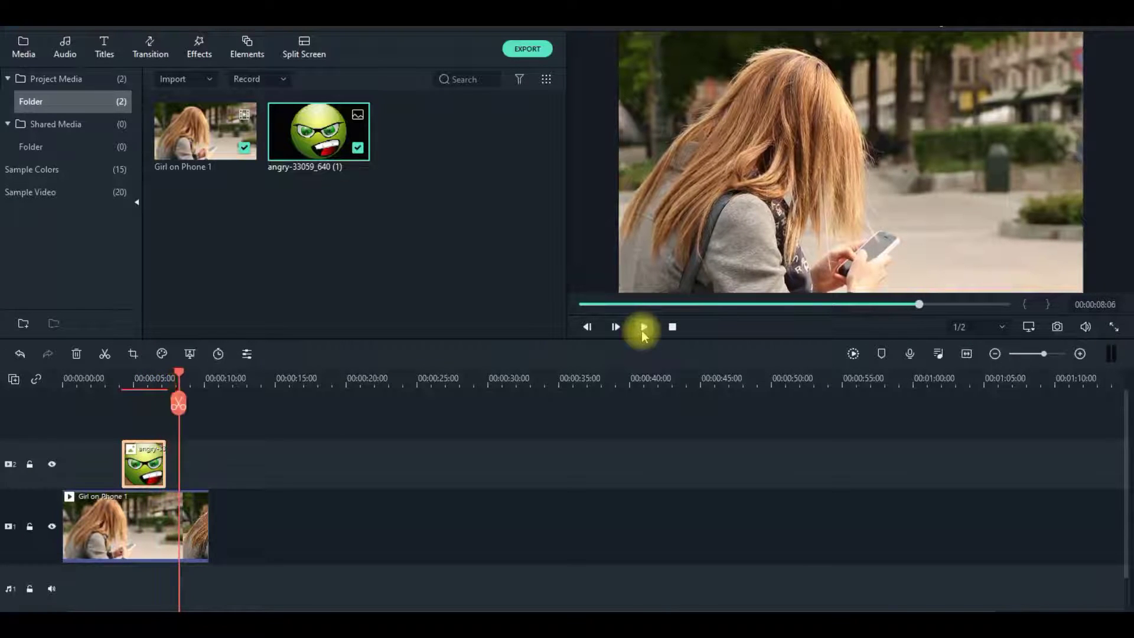
Apply the Boom! legacy preset motion to the emoji clip.
{"action": "left_click", "coordinate": [147, 378]}
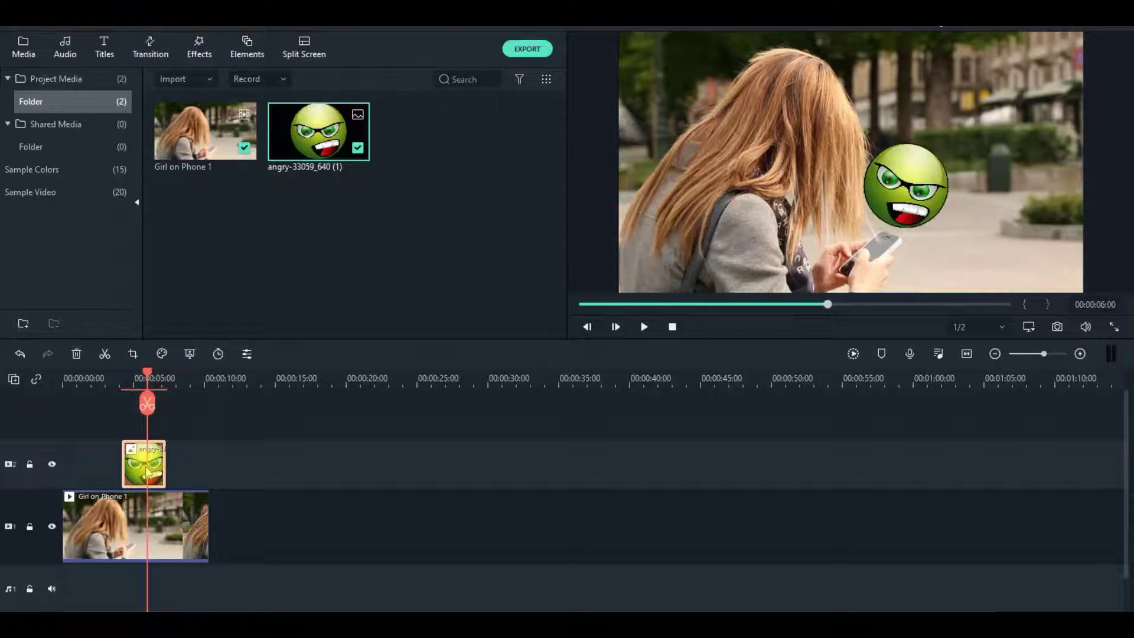
{"action": "double_click", "coordinate": [144, 466]}
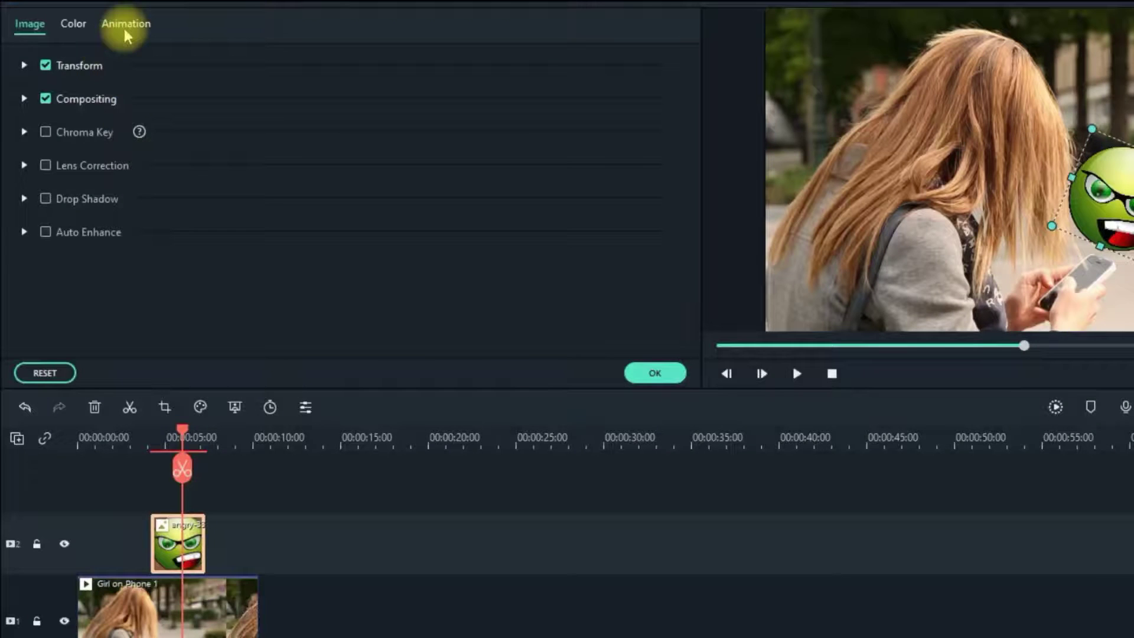
{"action": "left_click", "coordinate": [126, 33]}
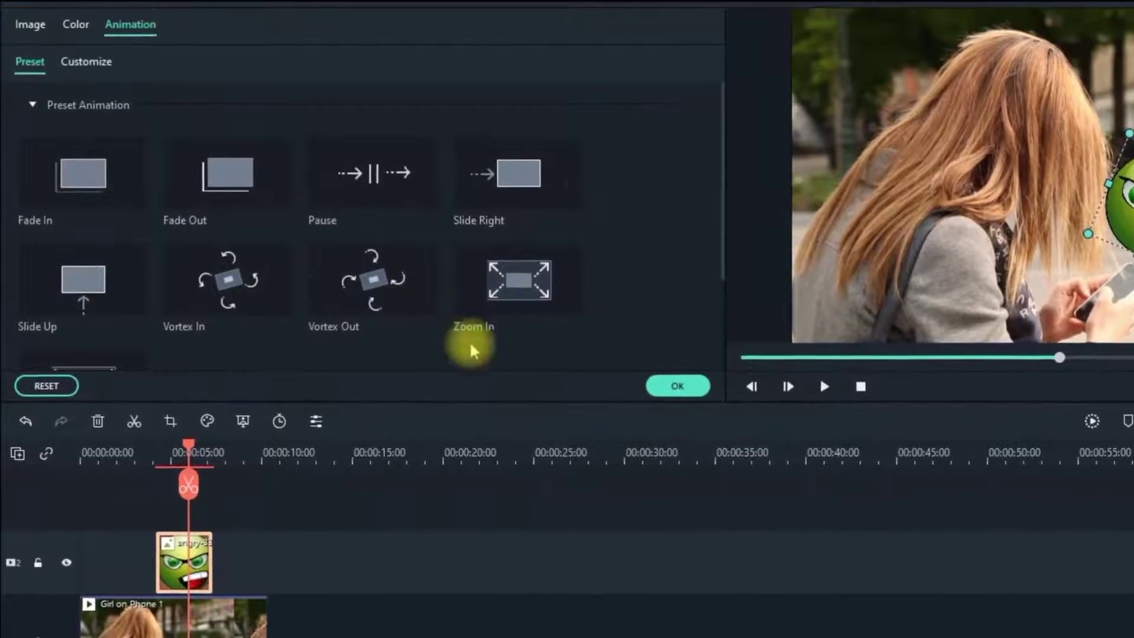
{"action": "scroll", "coordinate": [568, 237], "scroll_direction": "down", "scroll_amount": 2}
{"action": "scroll", "coordinate": [625, 251], "scroll_direction": "up", "scroll_amount": 2}
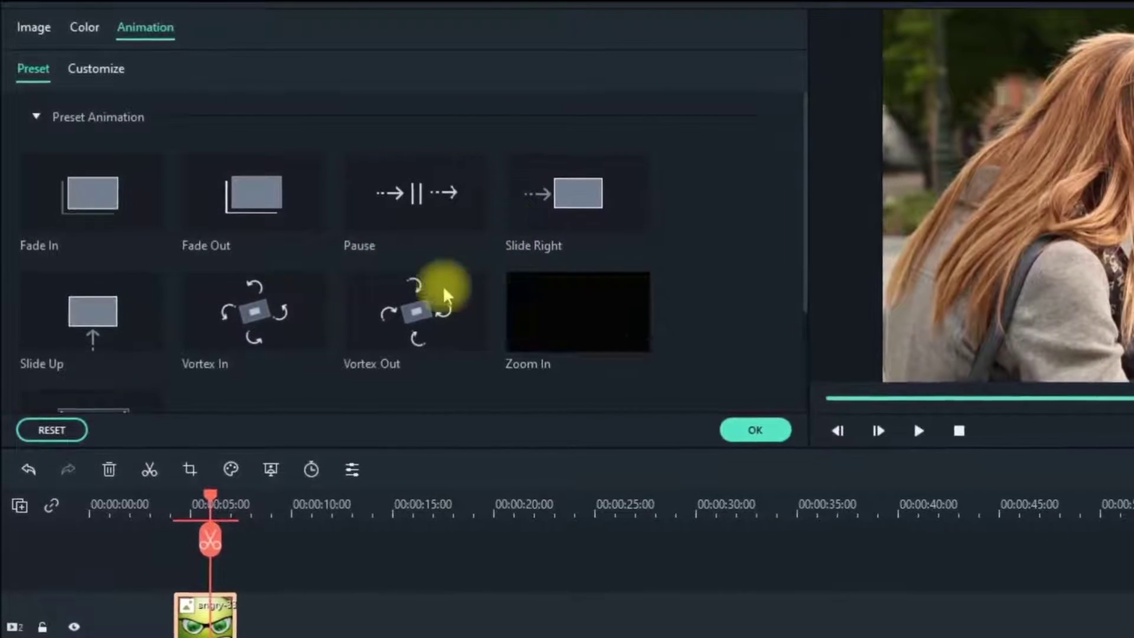
{"action": "scroll", "coordinate": [626, 263], "scroll_direction": "down", "scroll_amount": 2}
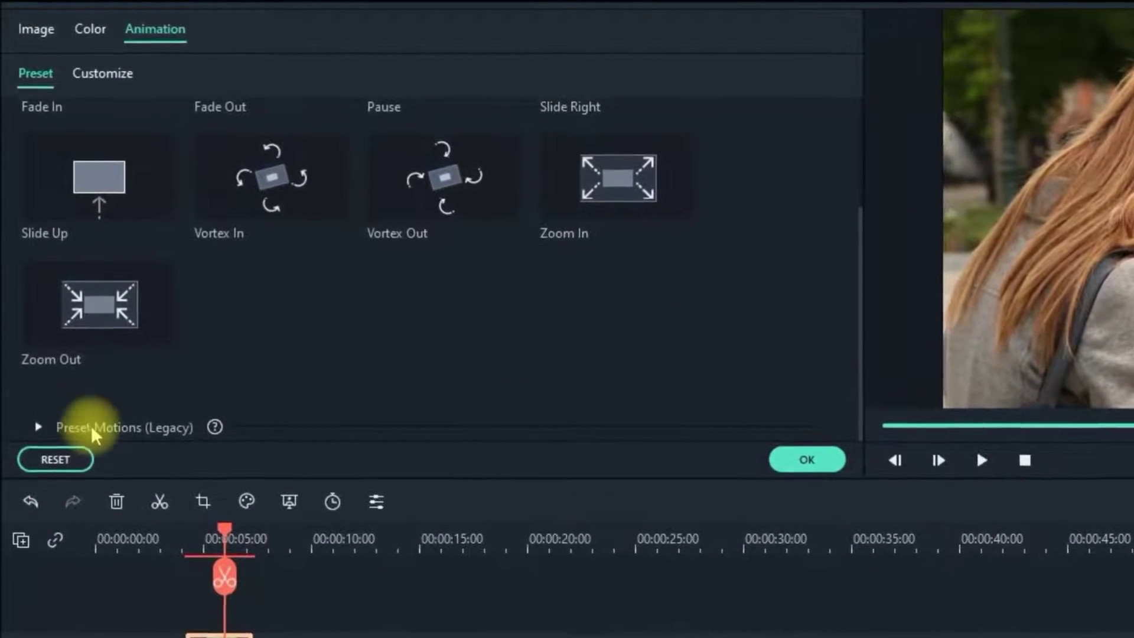
{"action": "left_click", "coordinate": [141, 445]}
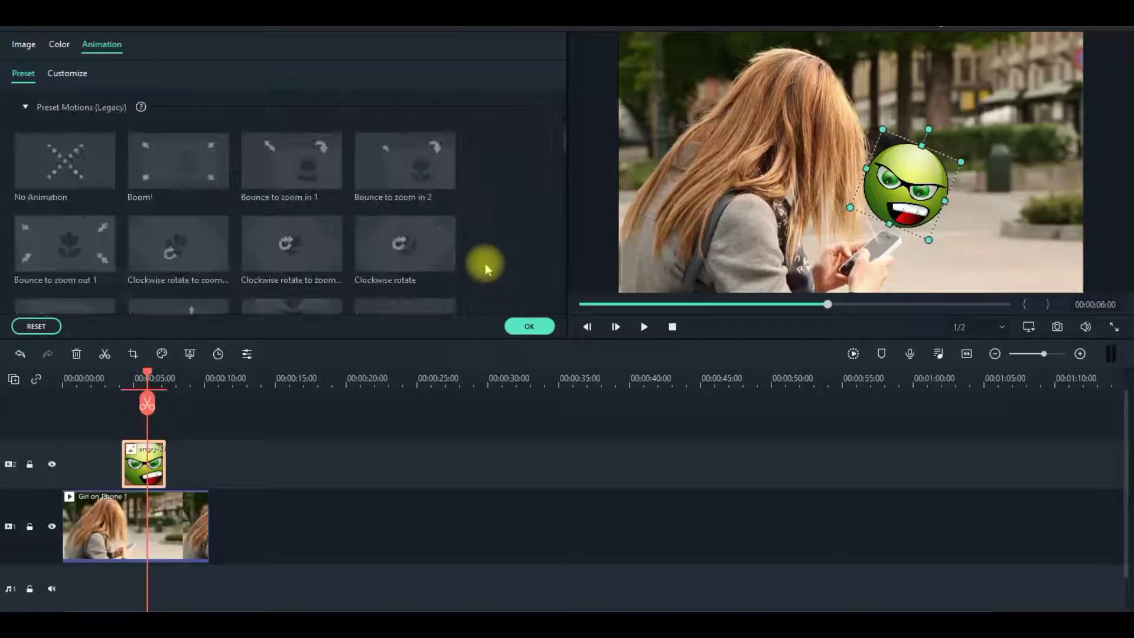
{"action": "scroll", "coordinate": [484, 263], "scroll_direction": "down", "scroll_amount": 10}
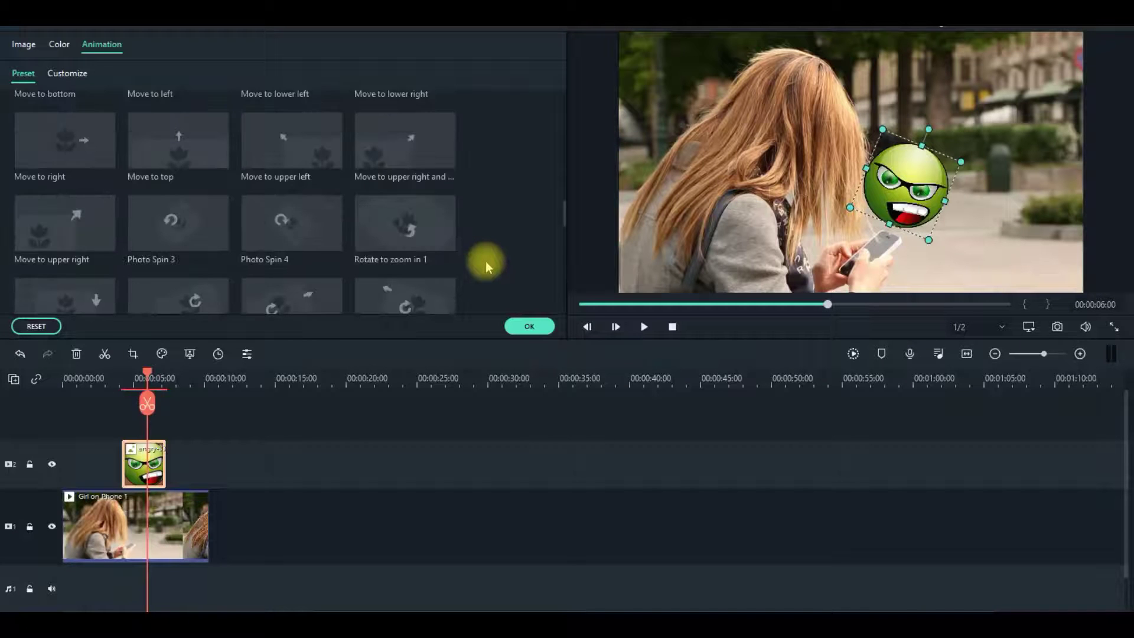
{"action": "scroll", "coordinate": [486, 261], "scroll_direction": "up", "scroll_amount": 10}
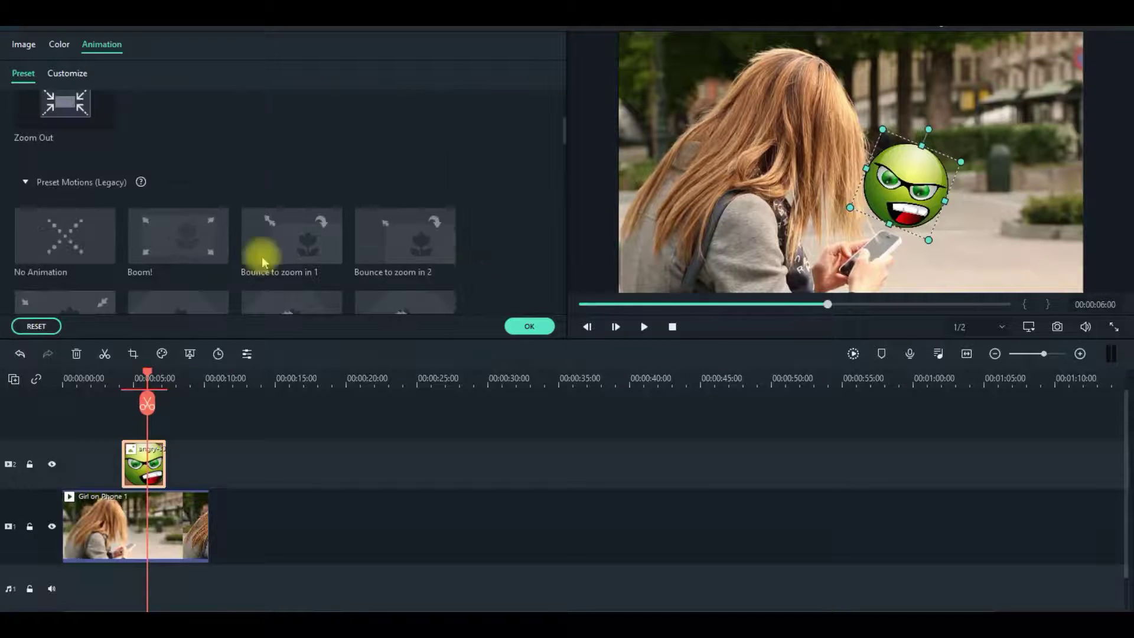
{"action": "double_click", "coordinate": [170, 235]}
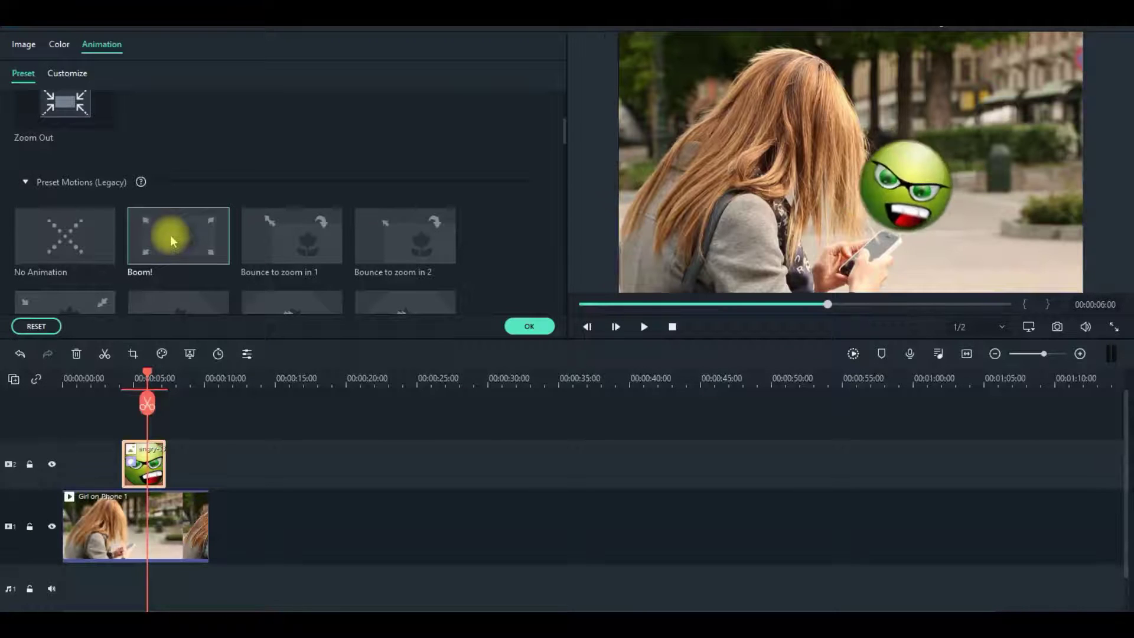
Review the emoji's Boom! motion in playback, accept the clip settings, and replay the video from the start.
{"action": "left_click", "coordinate": [103, 376]}
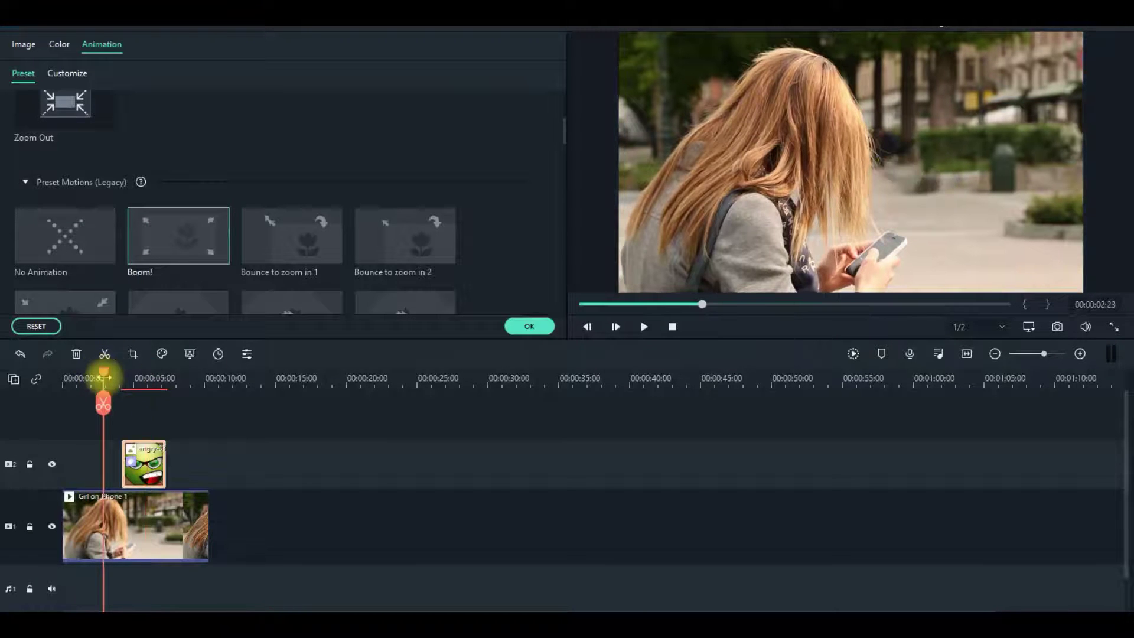
{"action": "left_click", "coordinate": [644, 331]}
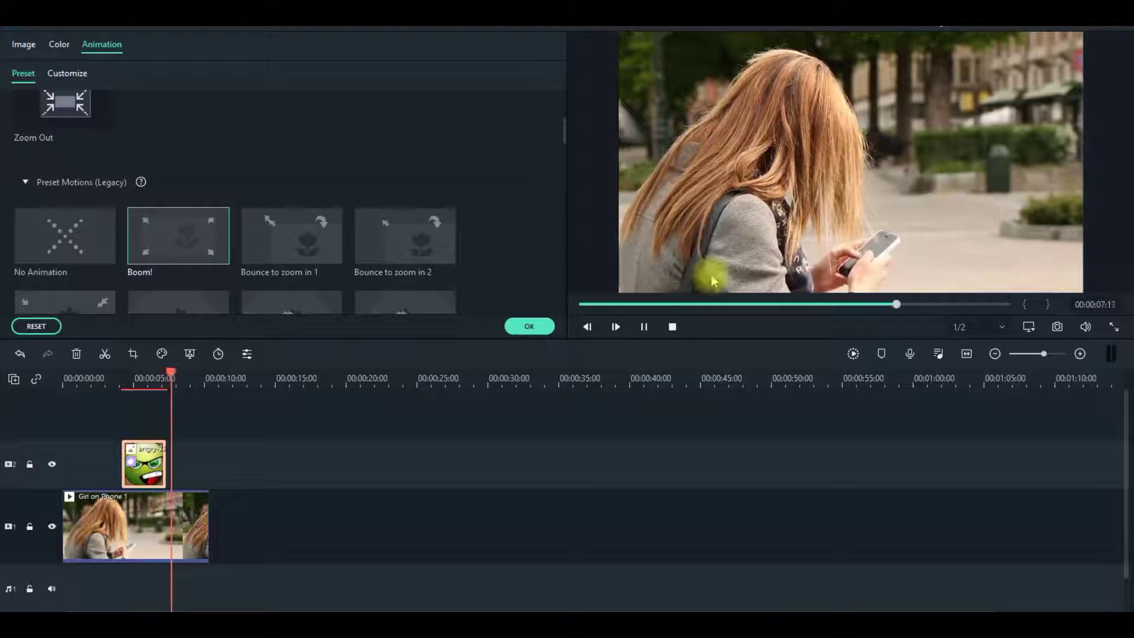
{"action": "left_click", "coordinate": [642, 327]}
{"action": "left_click", "coordinate": [552, 329]}
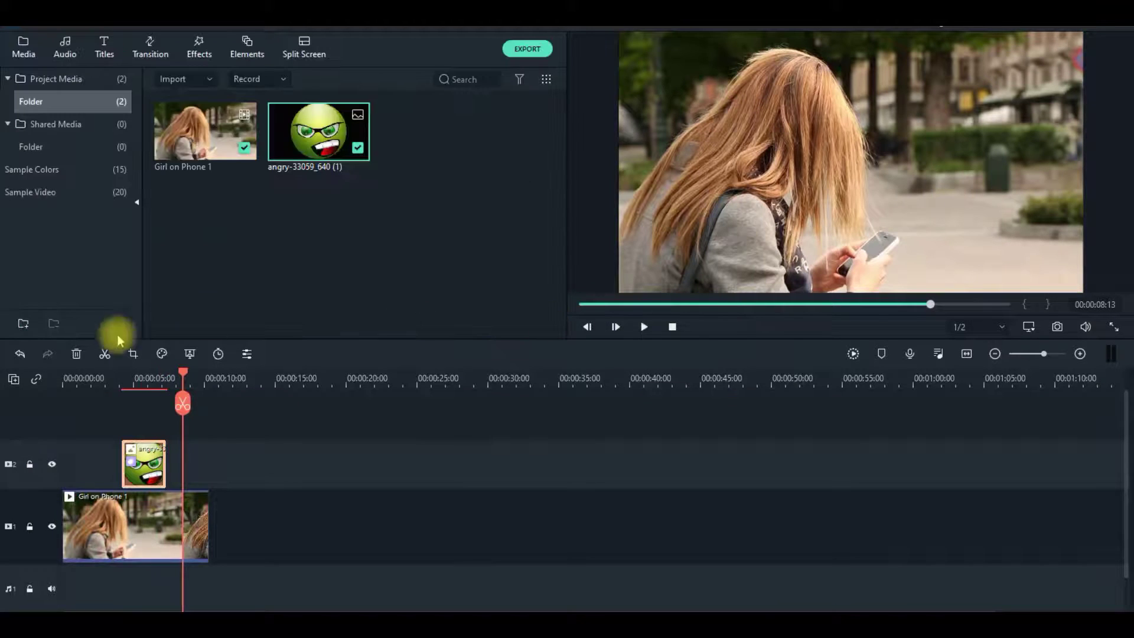
{"action": "left_click_drag", "start_coordinate": [119, 389], "coordinate": [45, 367]}
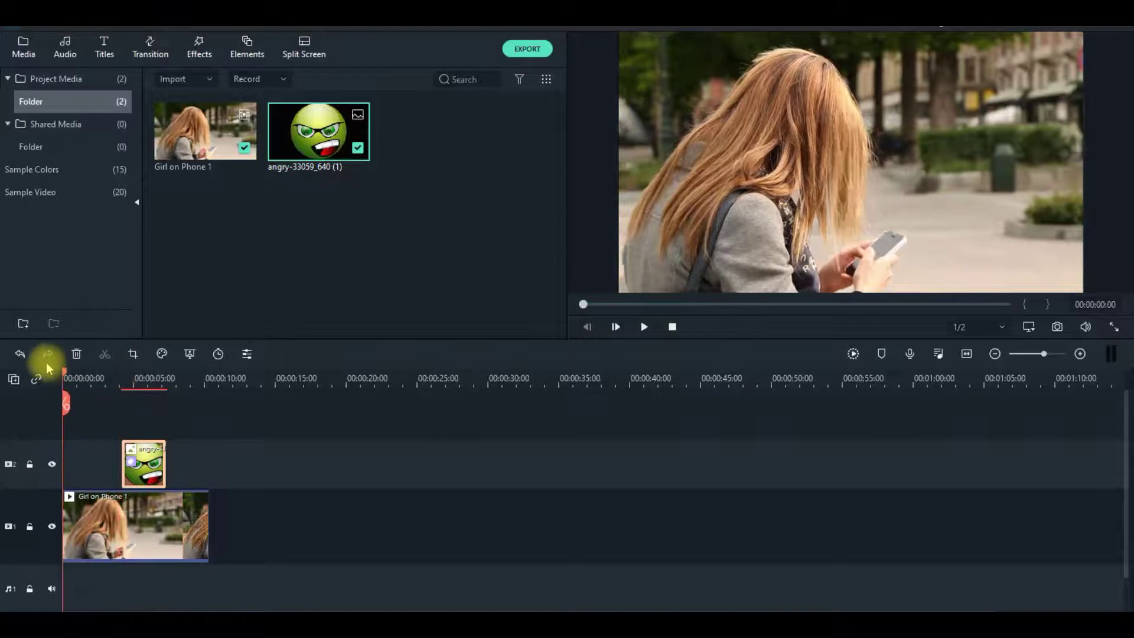
{"action": "left_click", "coordinate": [647, 328]}
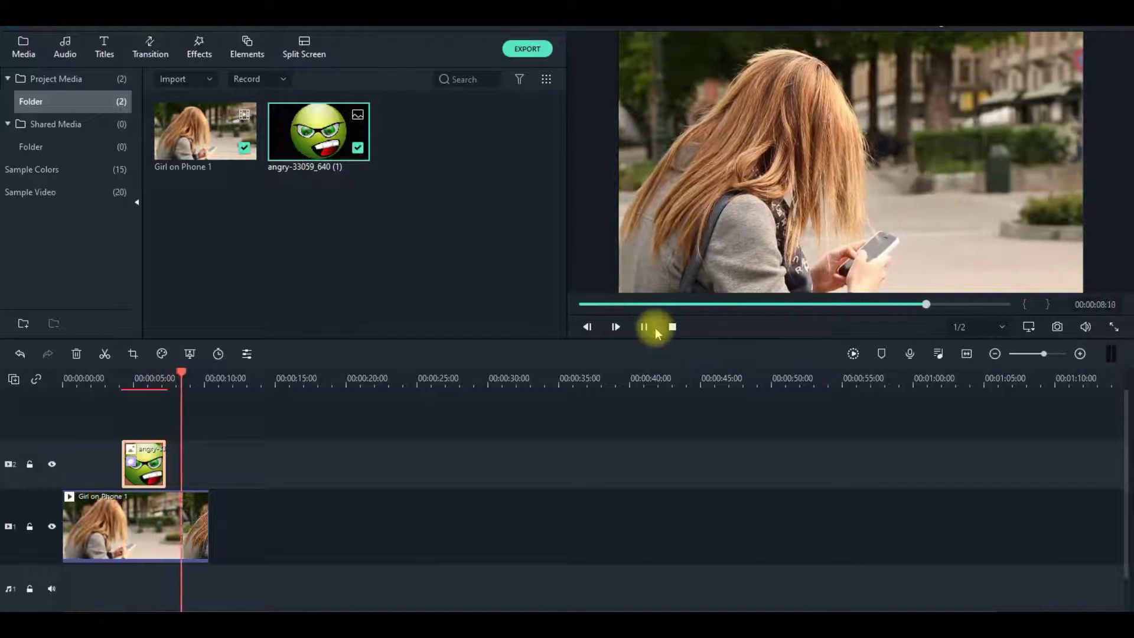
{"action": "left_click", "coordinate": [645, 327]}
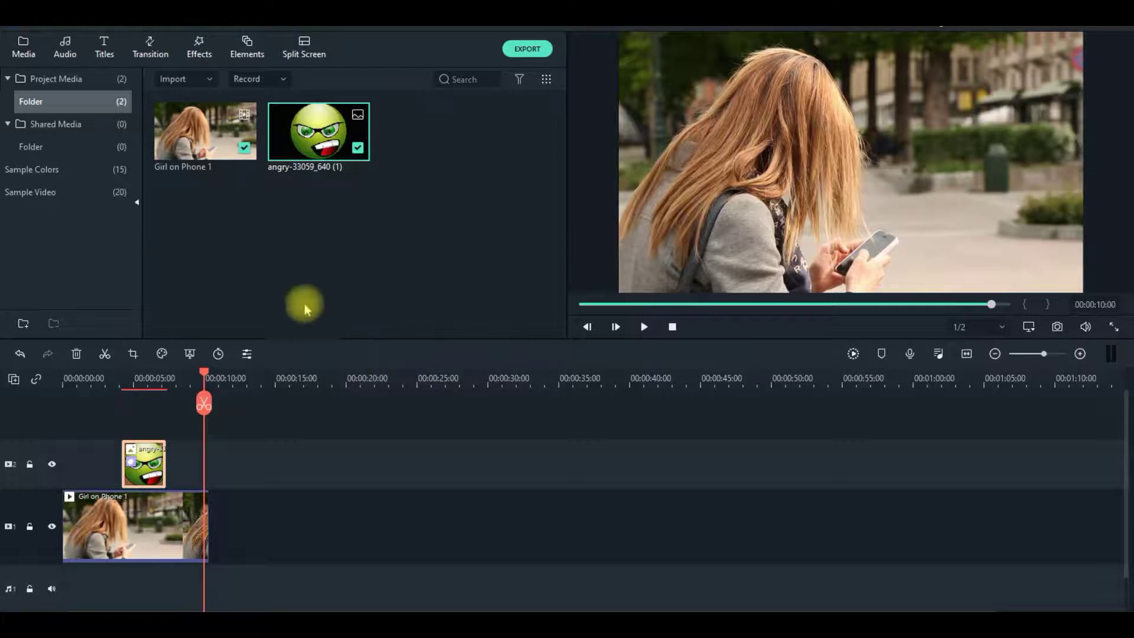
Delete the effect from the emoji clip and remove the clip from the timeline.
{"action": "right_click", "coordinate": [152, 468]}
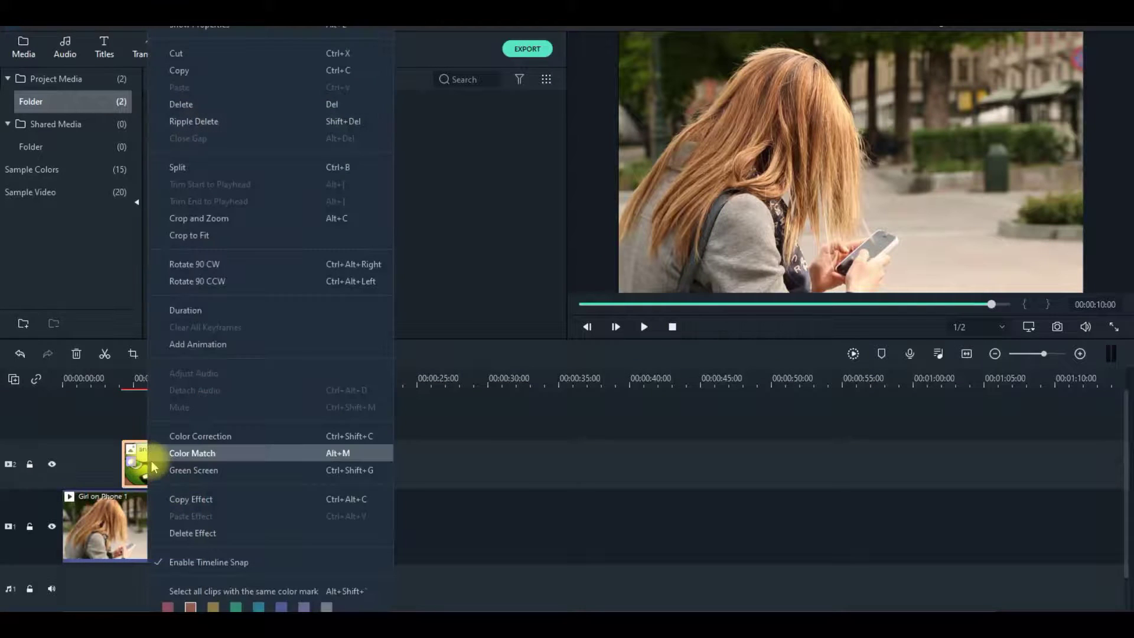
{"action": "left_click", "coordinate": [189, 533]}
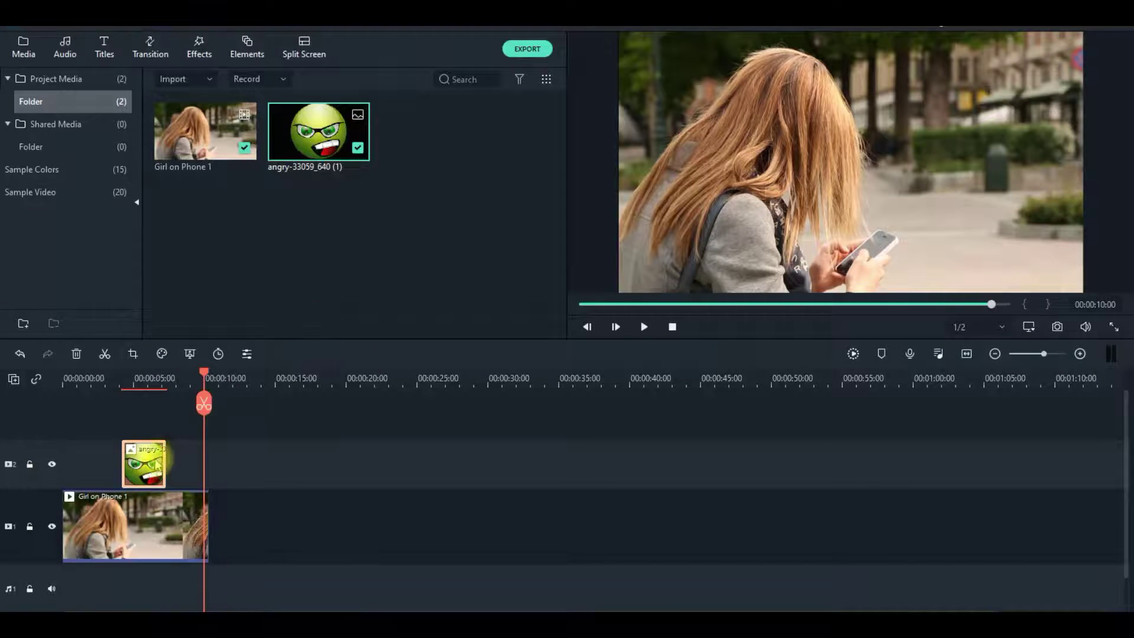
{"action": "key", "text": "Delete"}
Place the angry emoji image above the video for the video's full length and shrink it toward the right side of the frame.
{"action": "left_click_drag", "start_coordinate": [170, 377], "coordinate": [53, 467]}
{"action": "left_click_drag", "start_coordinate": [131, 469], "coordinate": [211, 482]}
{"action": "double_click", "coordinate": [179, 479]}
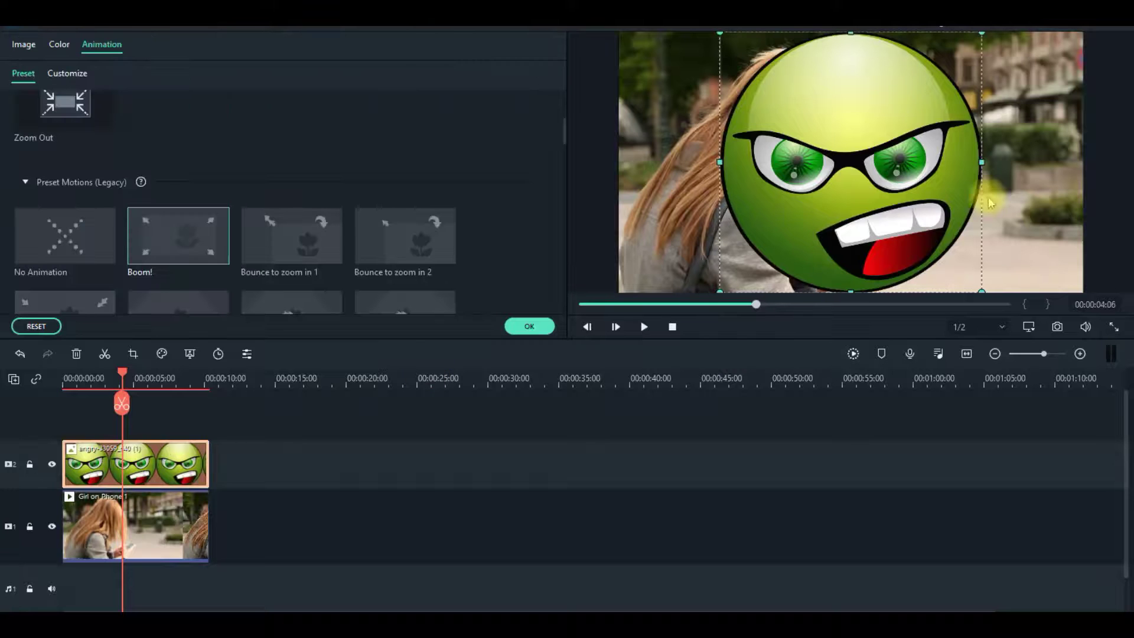
{"action": "left_click_drag", "start_coordinate": [726, 42], "coordinate": [1043, 90]}
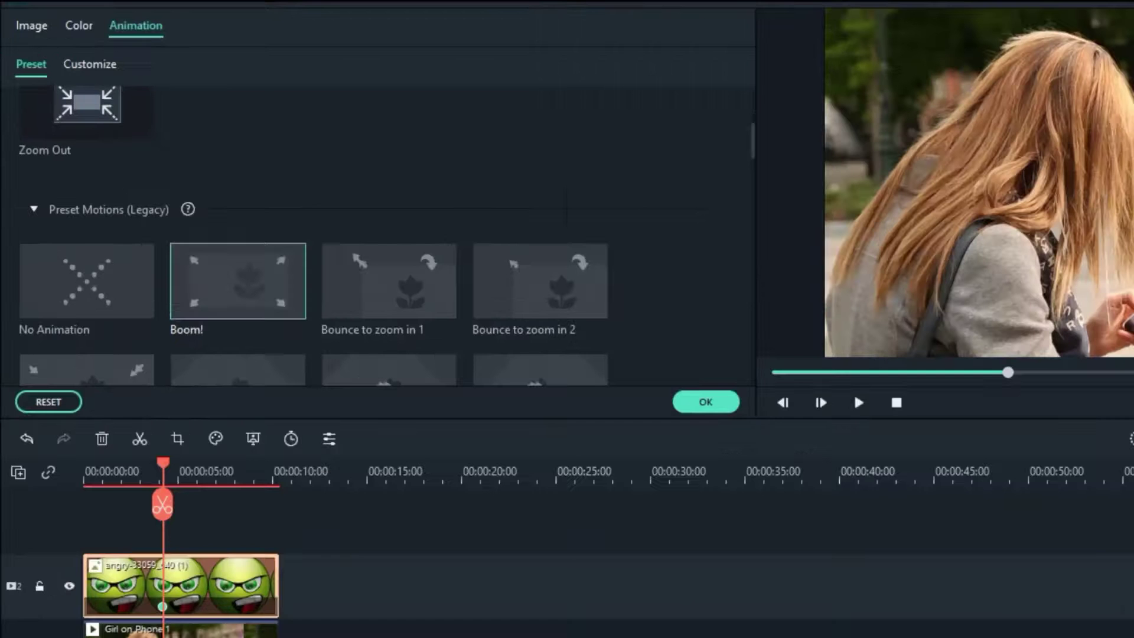
Lower the emoji image's opacity to about 65%, move it to the upper-left corner of the video frame, and accept the settings.
{"action": "scroll", "coordinate": [615, 250], "scroll_direction": "down", "scroll_amount": 4}
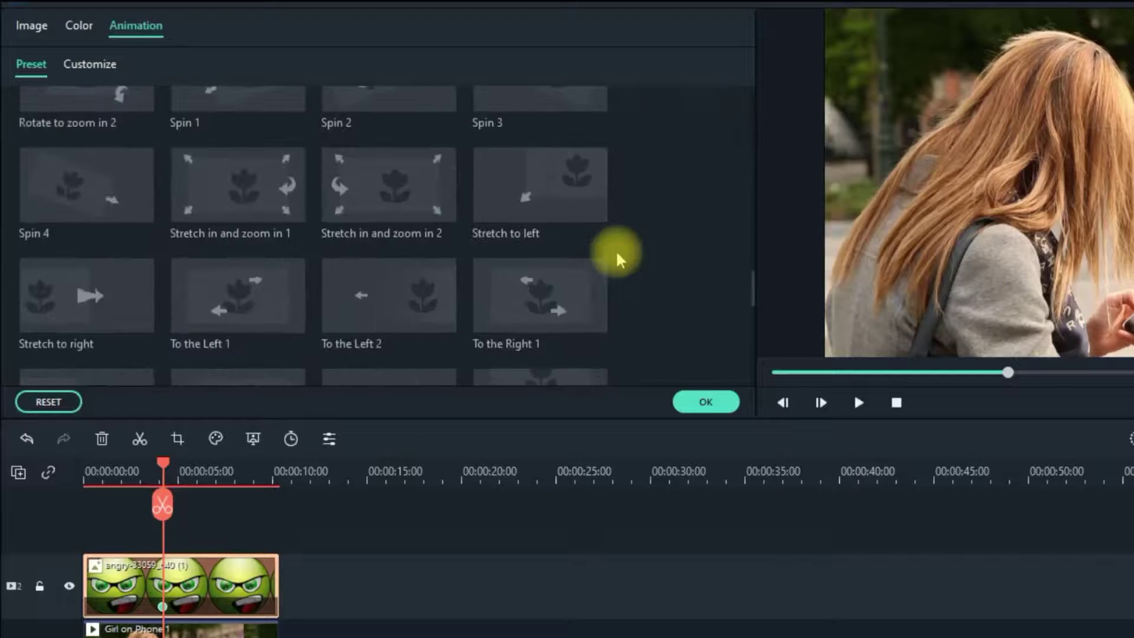
{"action": "left_click", "coordinate": [43, 26]}
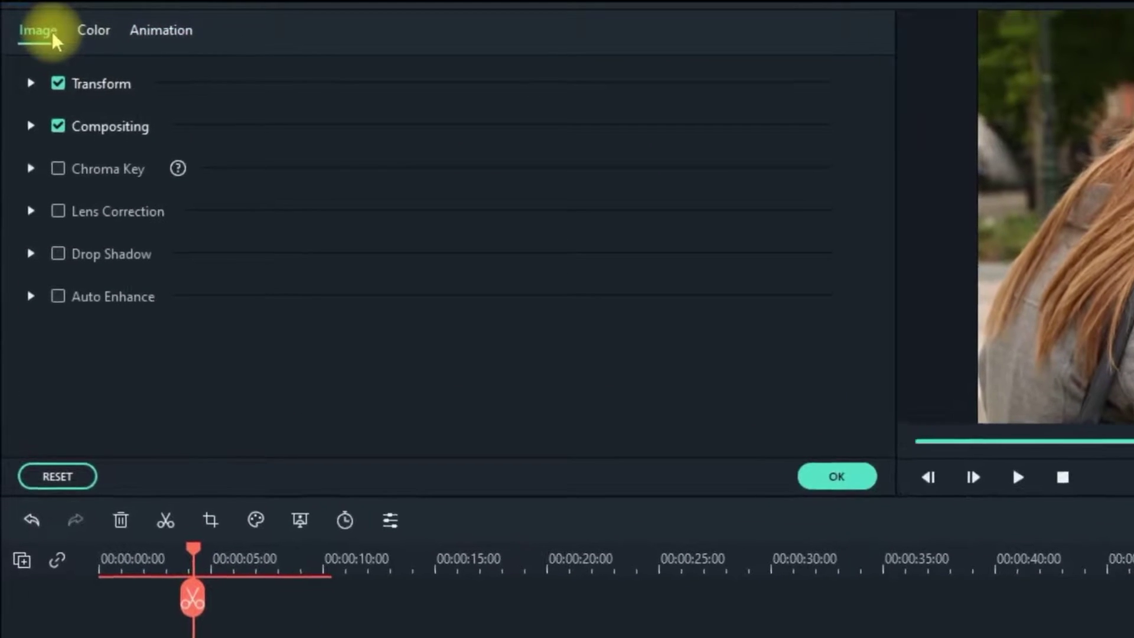
{"action": "left_click", "coordinate": [29, 80]}
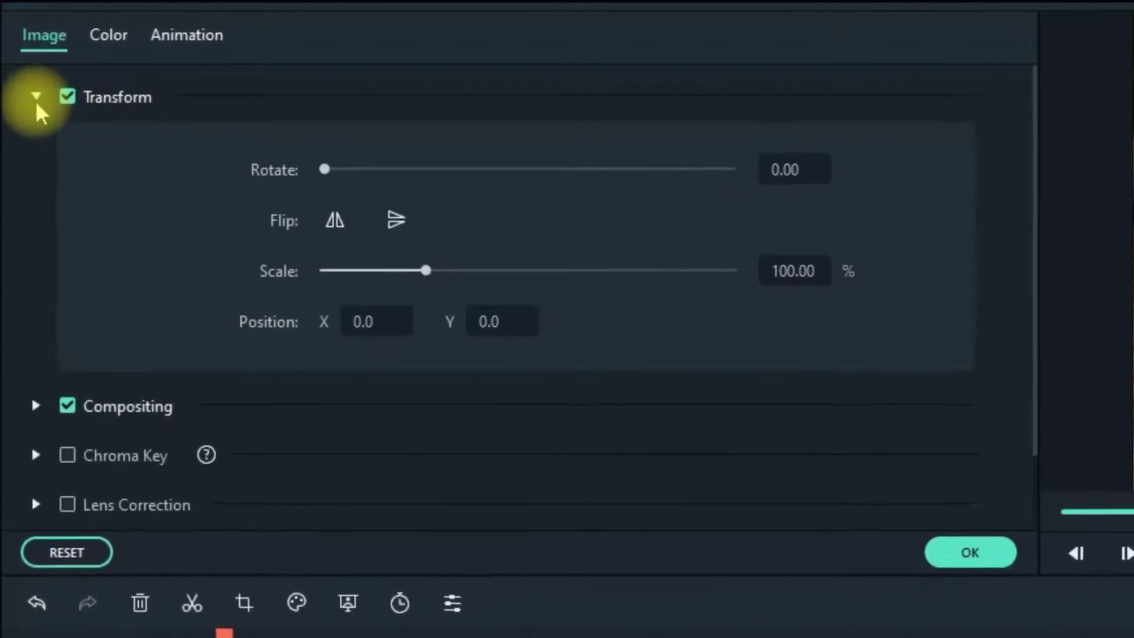
{"action": "left_click", "coordinate": [39, 449]}
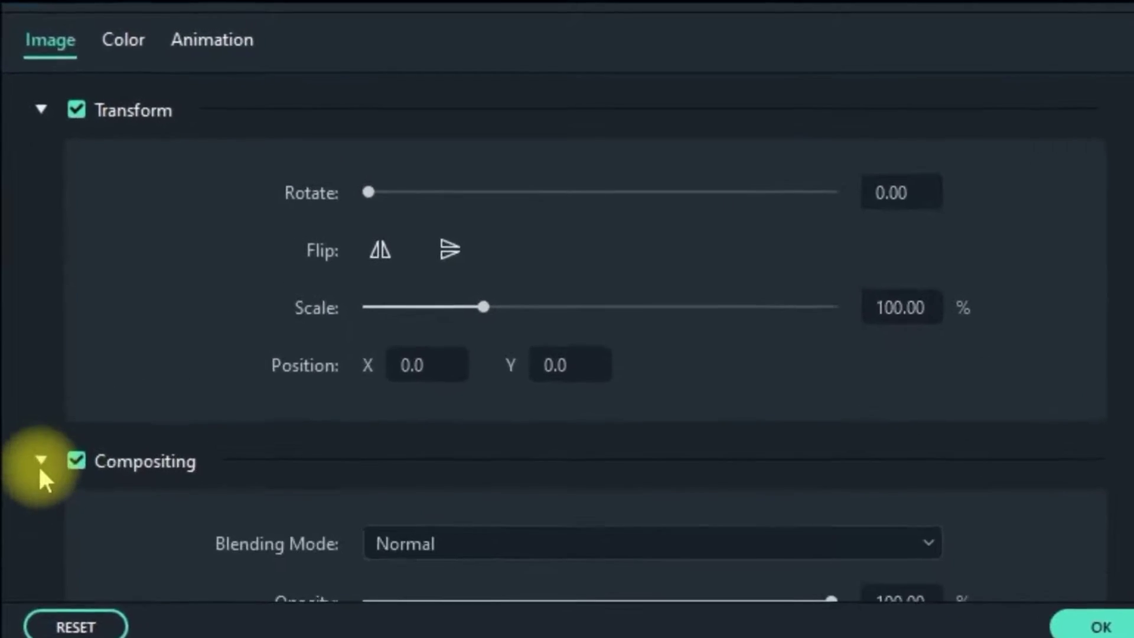
{"action": "scroll", "coordinate": [396, 455], "scroll_direction": "down", "scroll_amount": 4}
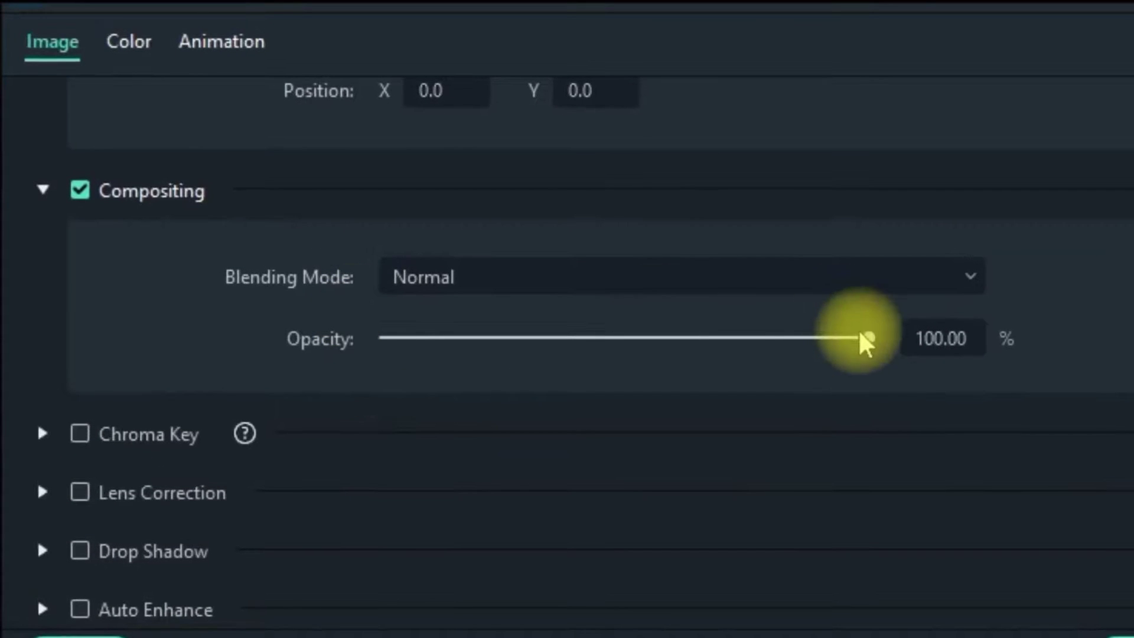
{"action": "left_click_drag", "start_coordinate": [869, 337], "coordinate": [729, 341]}
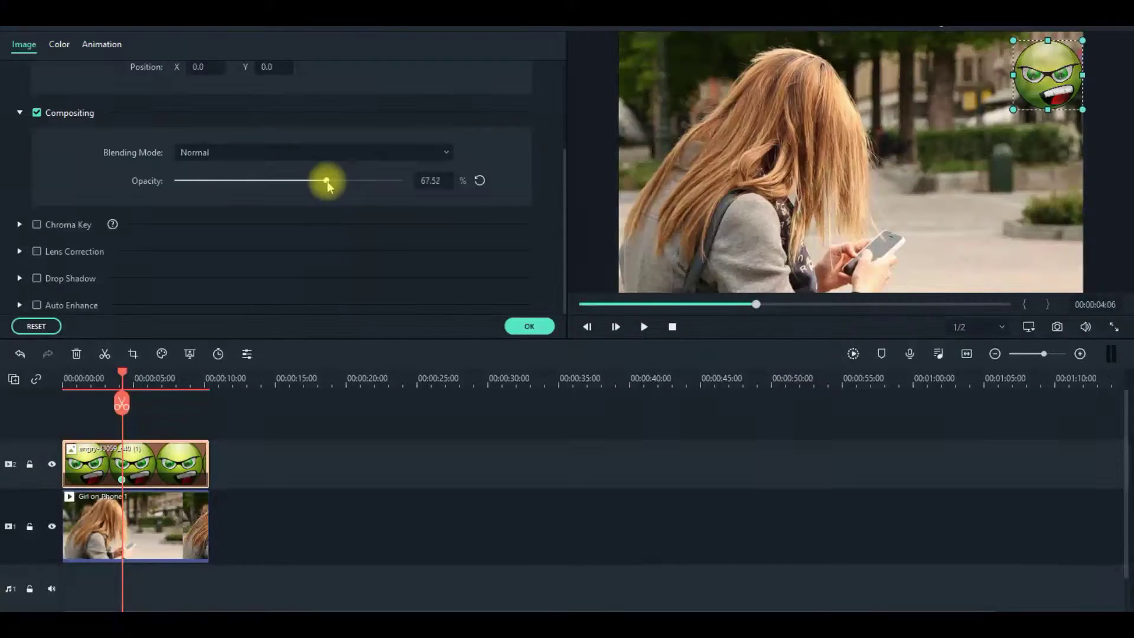
{"action": "left_click_drag", "start_coordinate": [328, 184], "coordinate": [323, 183]}
{"action": "left_click_drag", "start_coordinate": [1021, 84], "coordinate": [661, 77]}
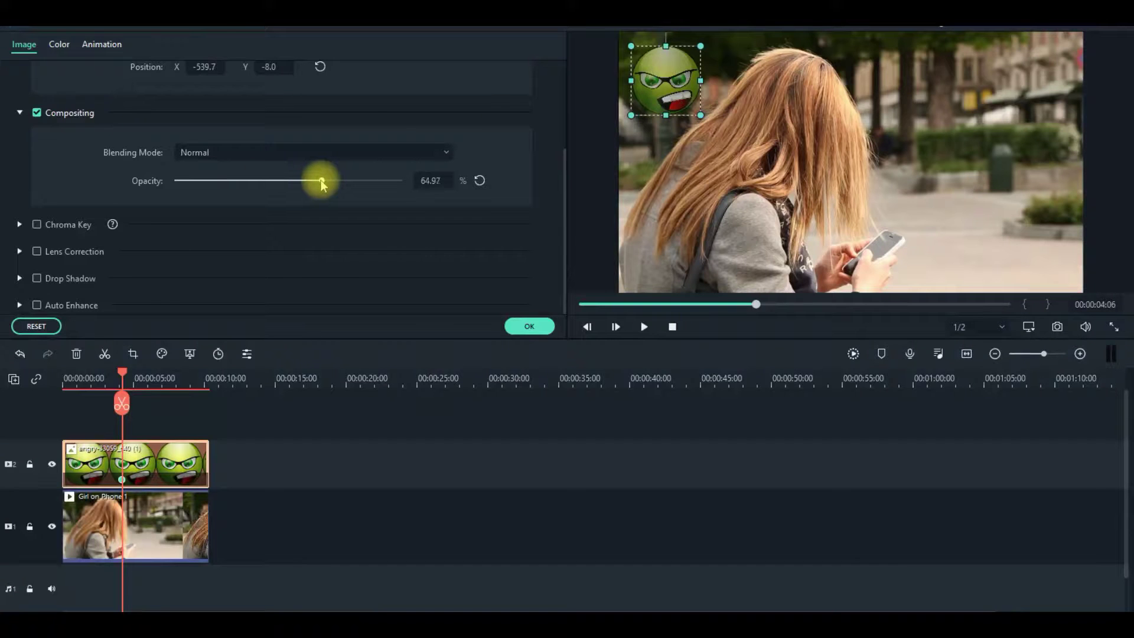
{"action": "left_click", "coordinate": [535, 328]}
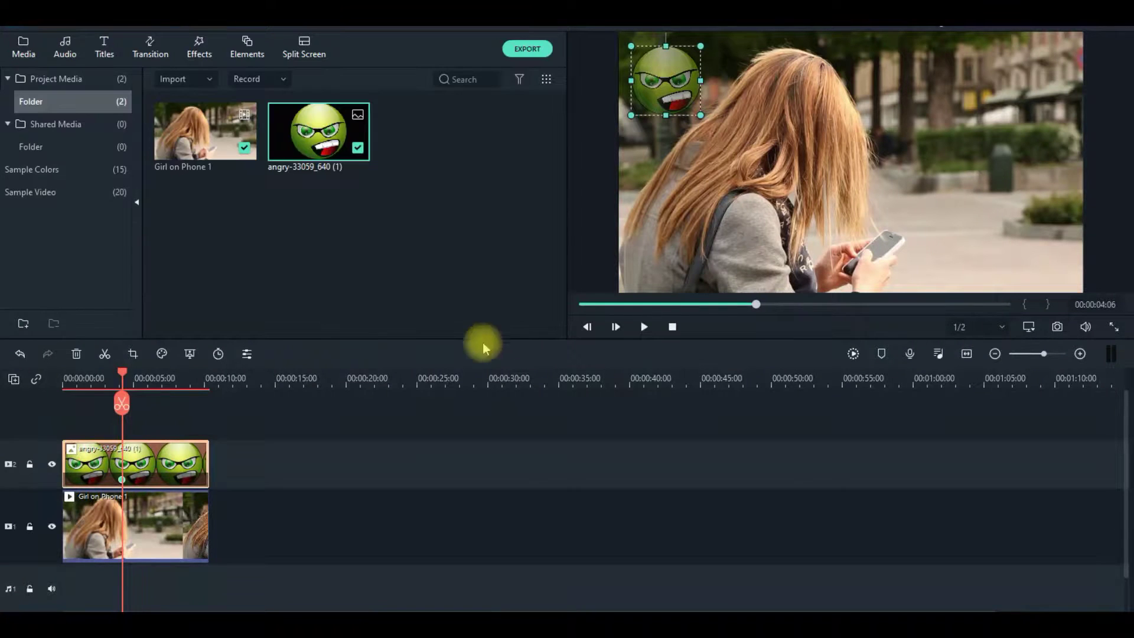
Play the video from the start to review the semi-transparent emoji overlay, and pause it after a few seconds.
{"action": "left_click_drag", "start_coordinate": [122, 381], "coordinate": [63, 378]}
{"action": "left_click", "coordinate": [647, 332]}
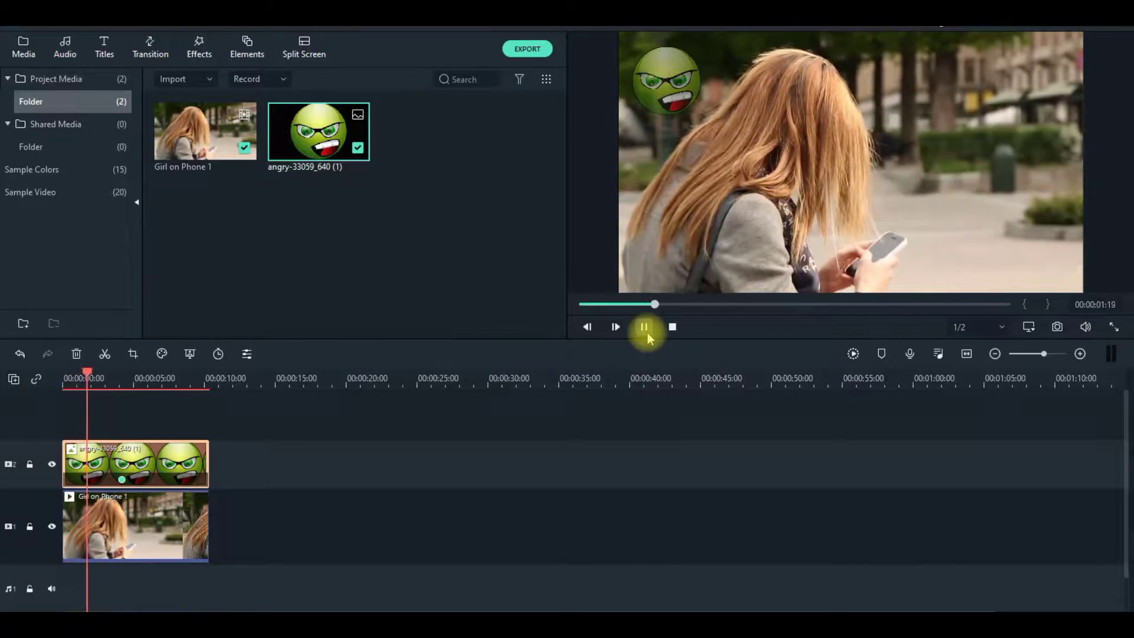
{"action": "left_click", "coordinate": [650, 331]}
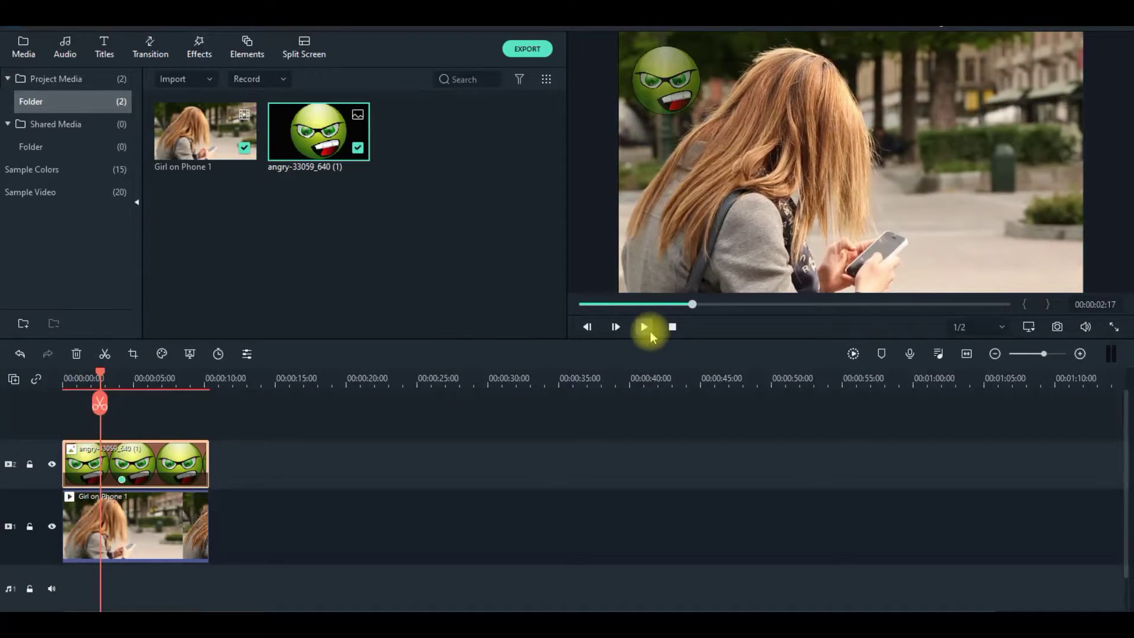